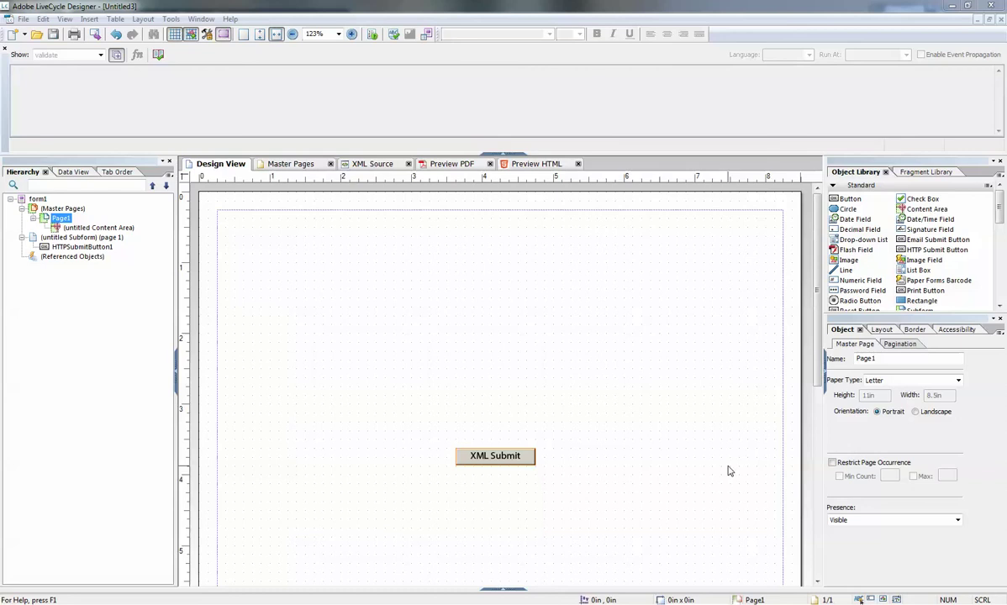
# Step: Place a Decimal Field and a Date Field beneath it, above the XML Submit button
pyautogui.moveTo(834, 230); pyautogui.dragTo(487, 294)
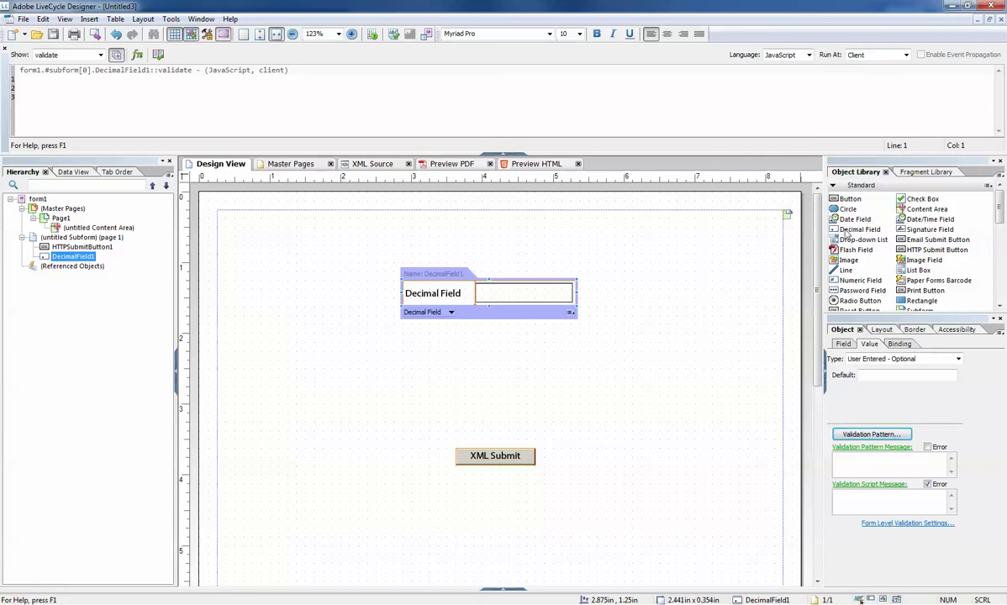
pyautogui.moveTo(850, 222); pyautogui.dragTo(455, 332)
pyautogui.click(610, 425)
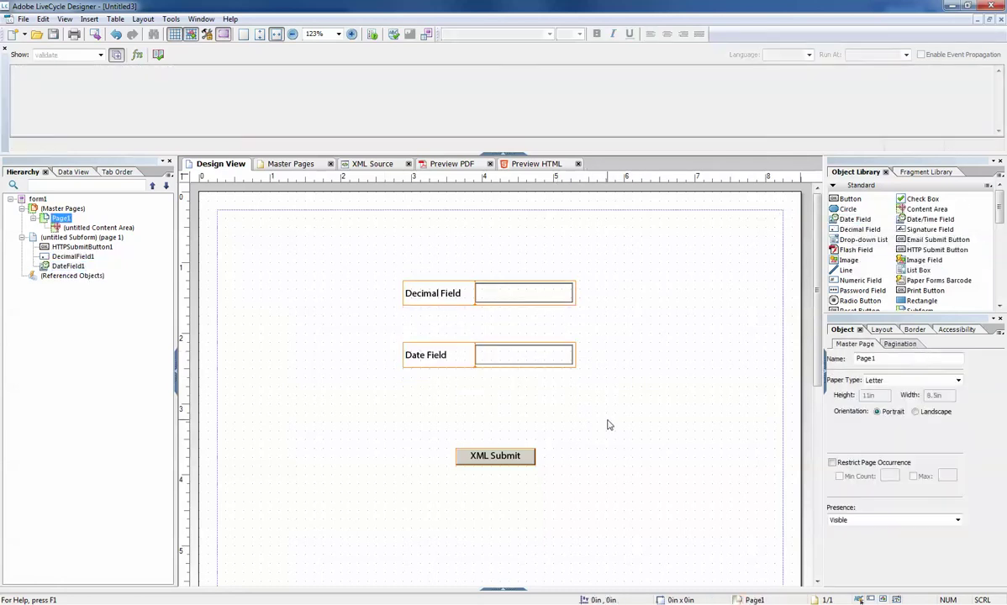
# Step: Select DateField1 and bring up its value Type choices in Object > Value
pyautogui.click(571, 354)
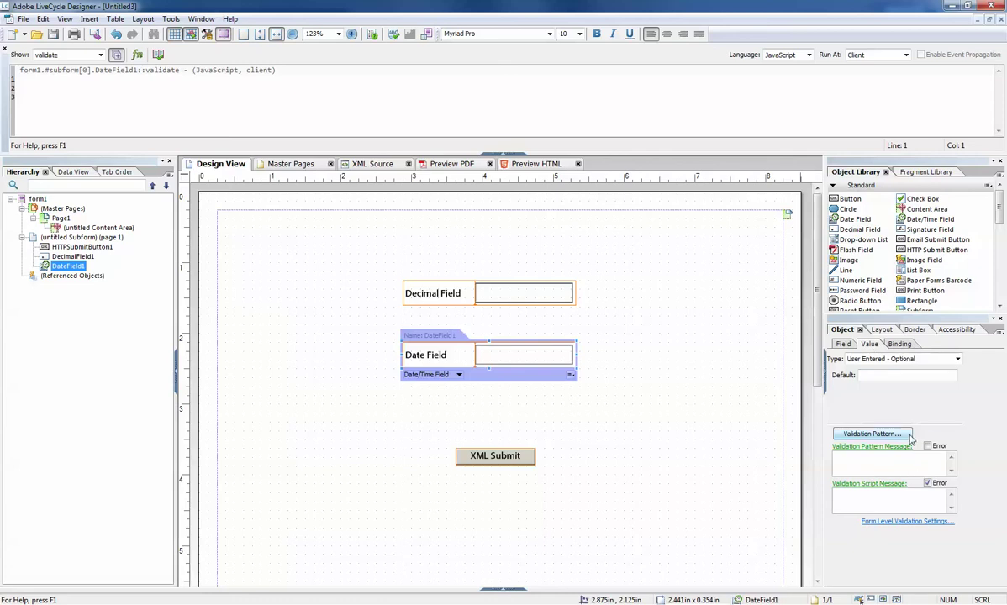
pyautogui.click(890, 359)
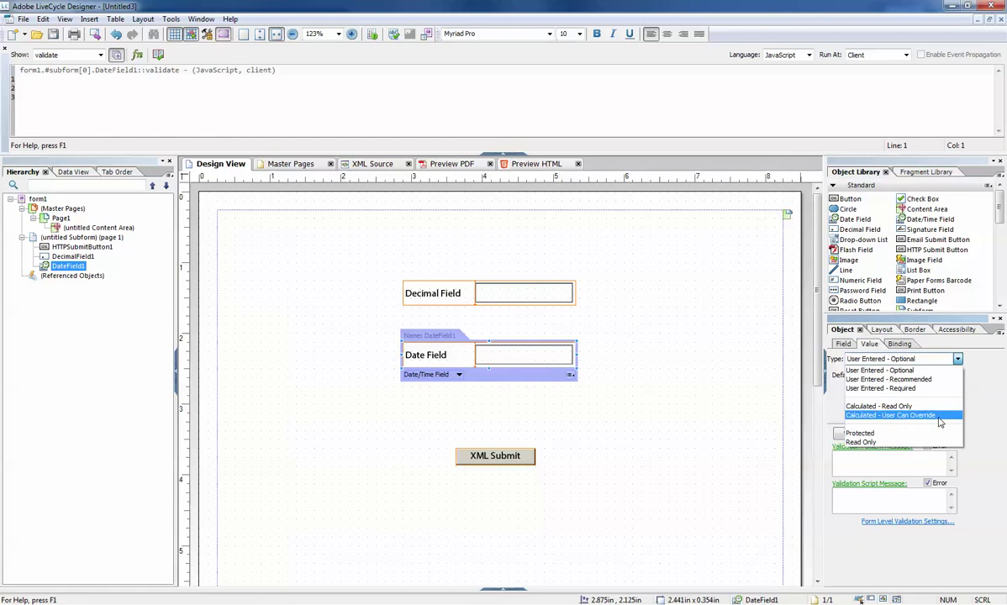
# Step: Try Calculated - User Can Override, then set User Entered - Recommended and preview the PDF
pyautogui.click(937, 416)
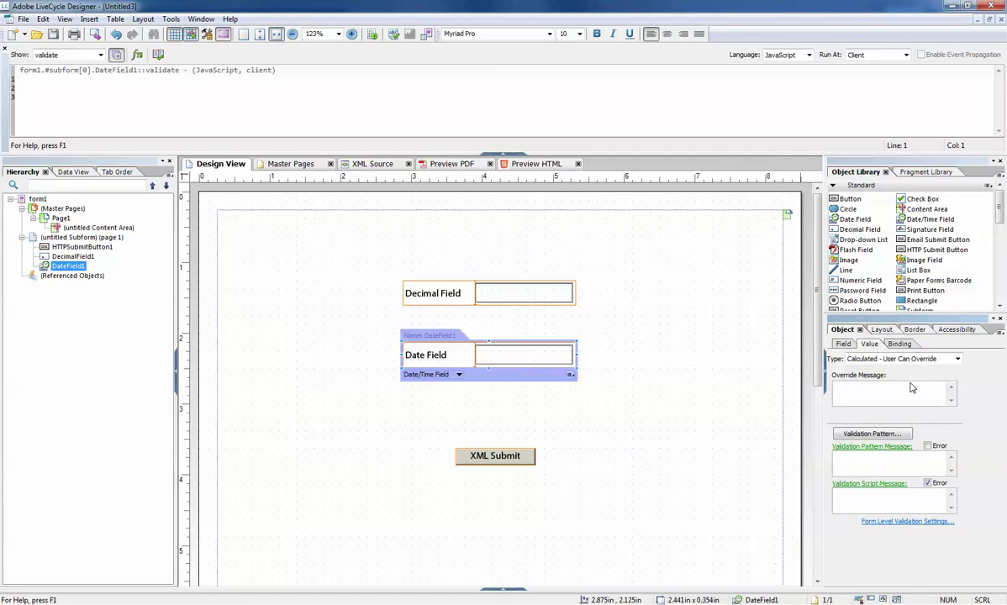
pyautogui.click(912, 387)
pyautogui.click(911, 359)
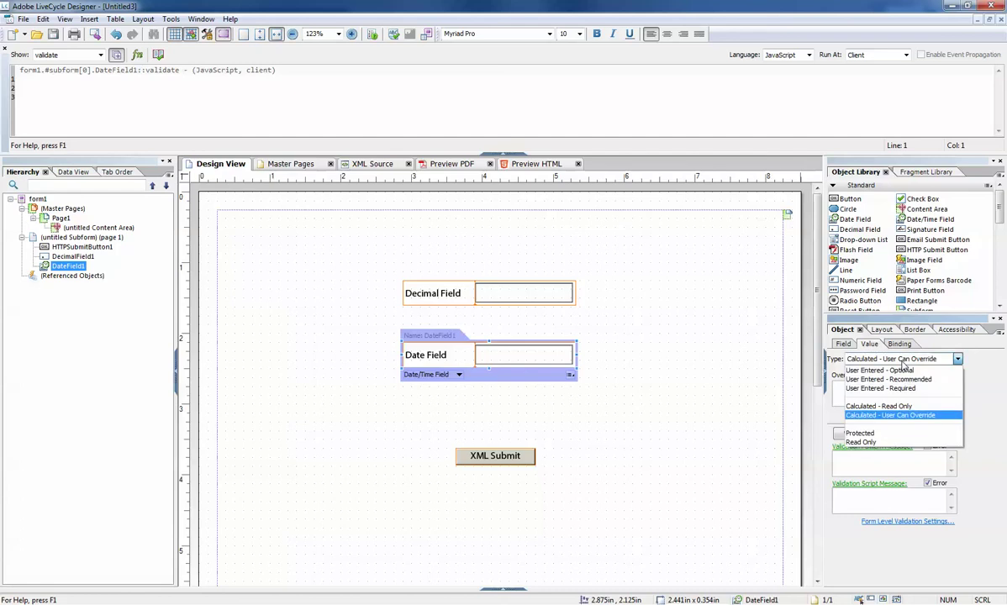
pyautogui.click(910, 380)
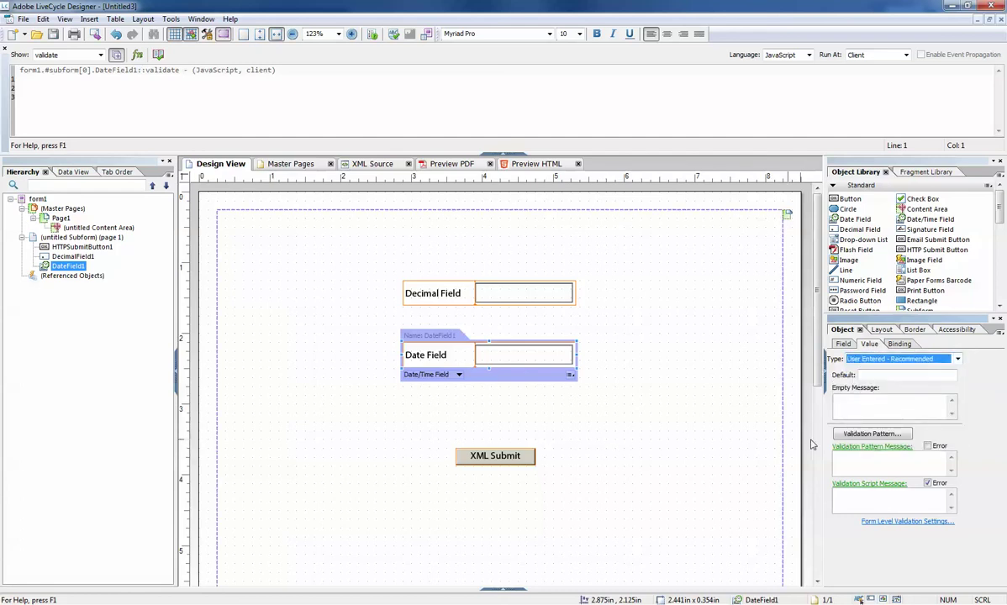
pyautogui.click(445, 163)
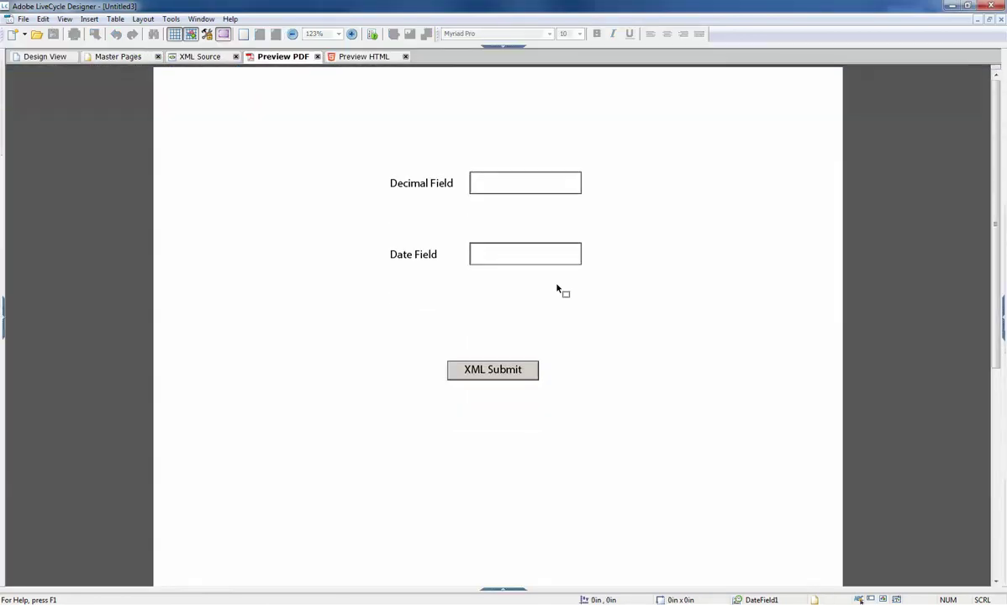
# Step: Submit the preview with a blank date, then make DateField1 User Entered - Required
pyautogui.click(530, 374)
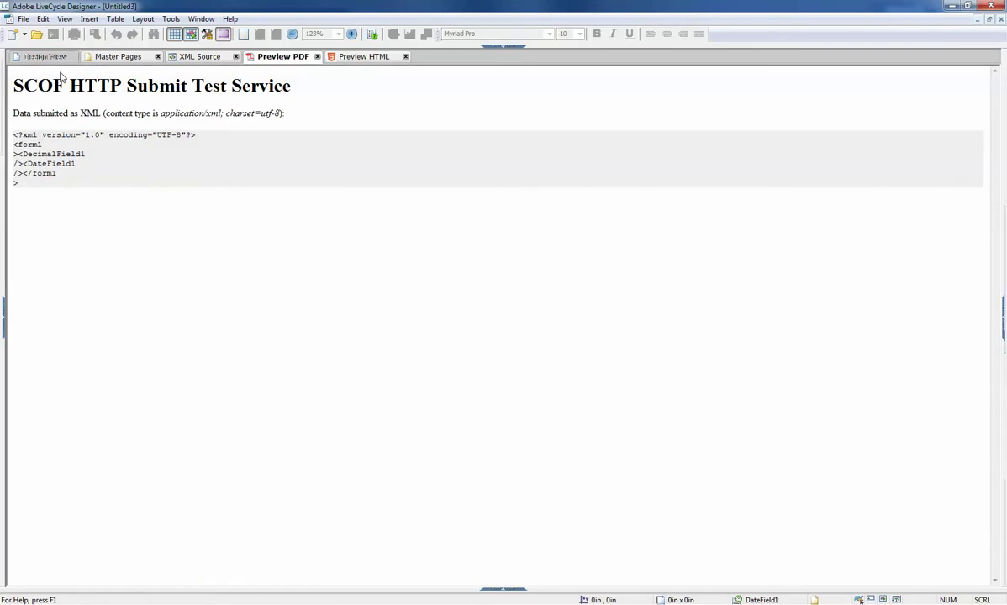
pyautogui.click(44, 56)
pyautogui.click(898, 432)
pyautogui.click(901, 464)
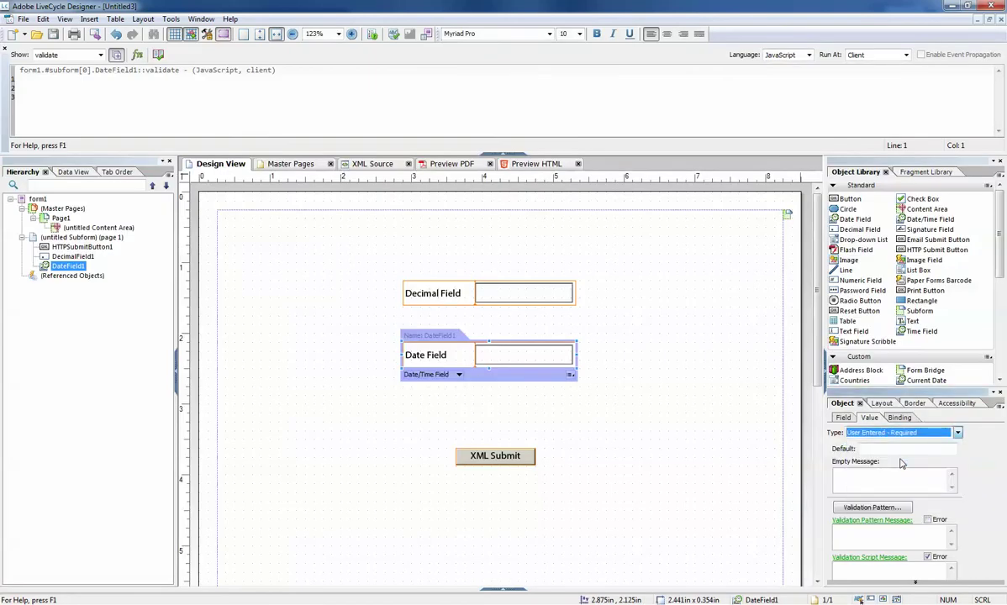
pyautogui.click(421, 161)
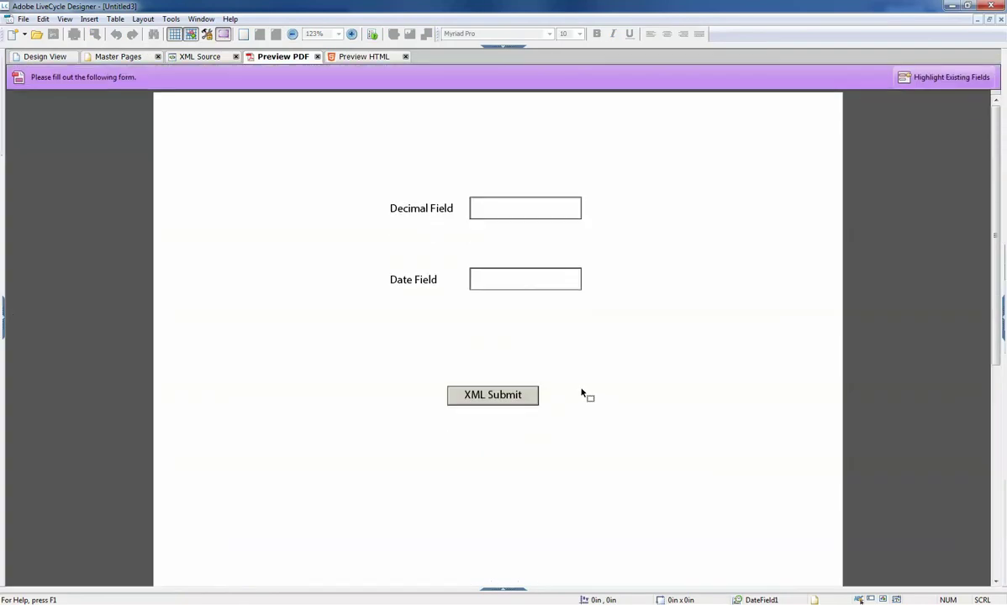
pyautogui.click(521, 396)
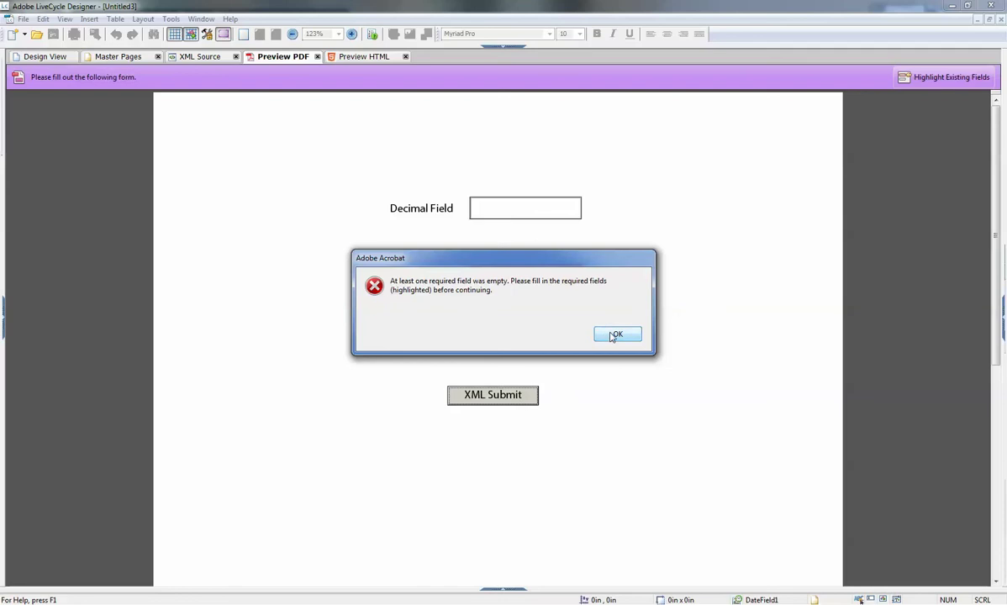
pyautogui.click(615, 335)
pyautogui.click(549, 283)
pyautogui.click(577, 279)
pyautogui.click(564, 331)
pyautogui.click(520, 392)
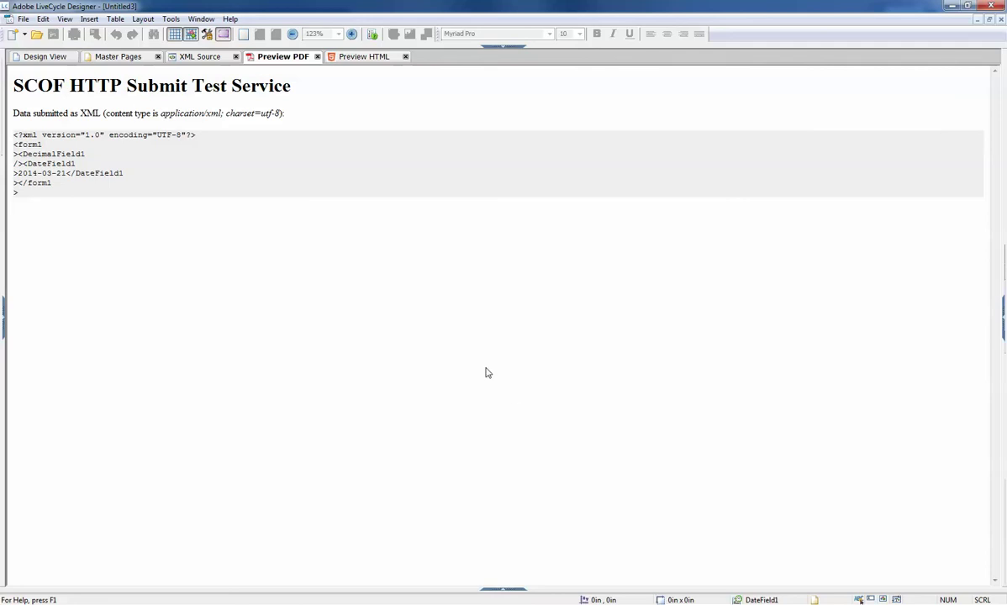
pyautogui.click(33, 56)
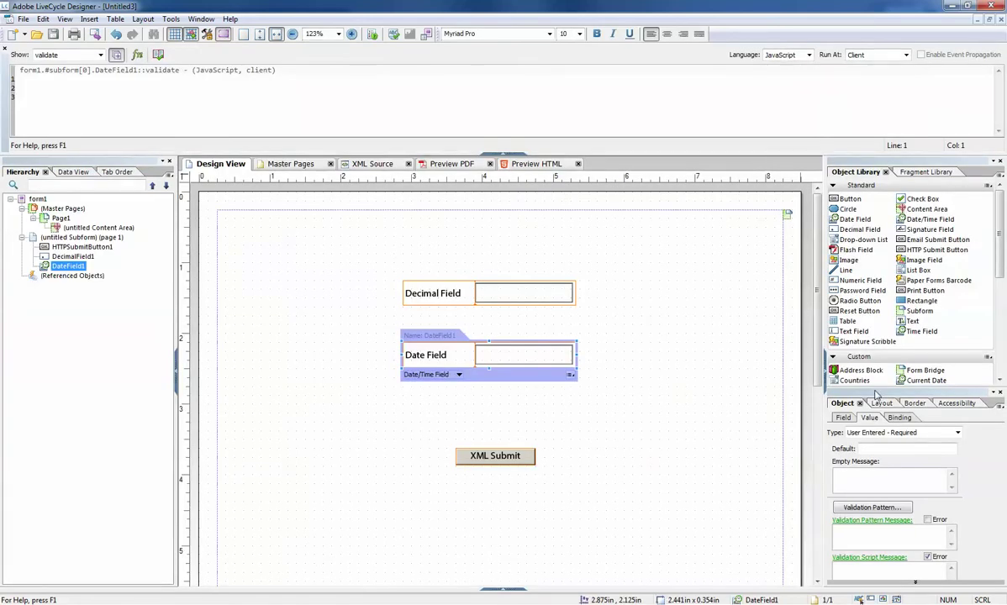
# Step: Enlarge the properties area and enter "Please provide a value." as the empty message
pyautogui.moveTo(873, 387); pyautogui.dragTo(874, 306)
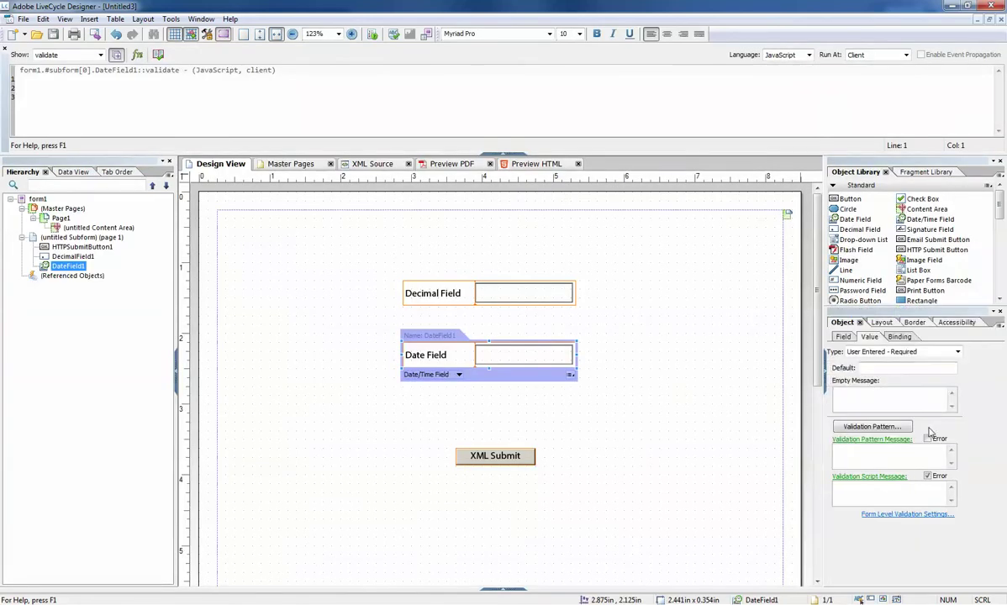
pyautogui.click(847, 399)
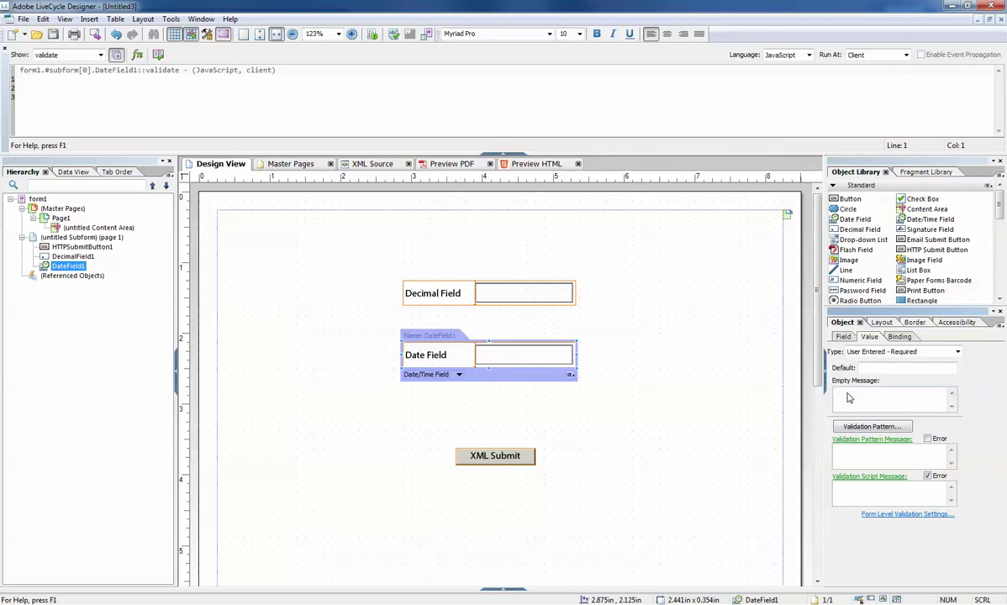
pyautogui.write('Please plrovide a value.')
pyautogui.click(475, 166)
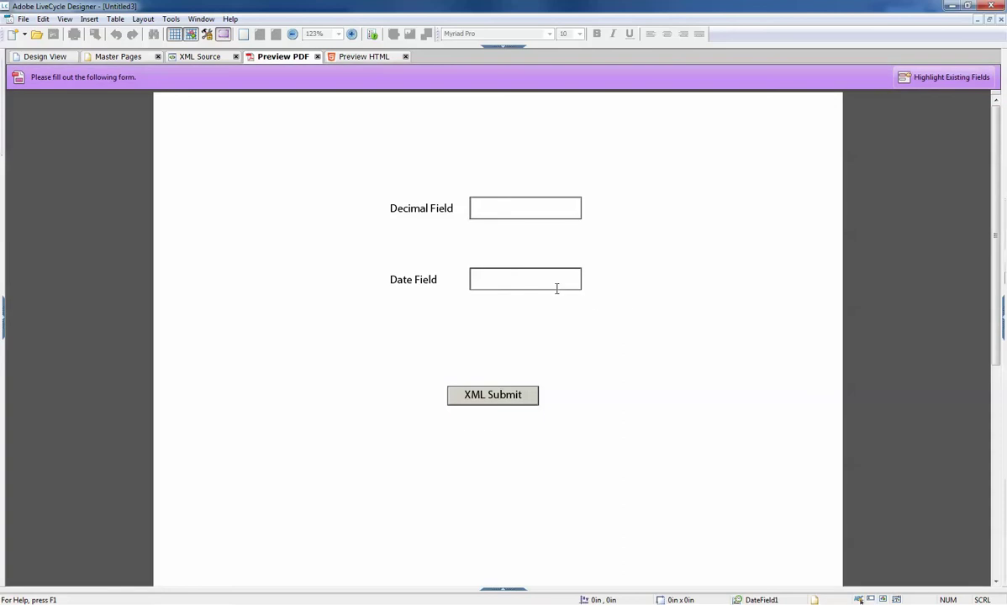
pyautogui.click(556, 289)
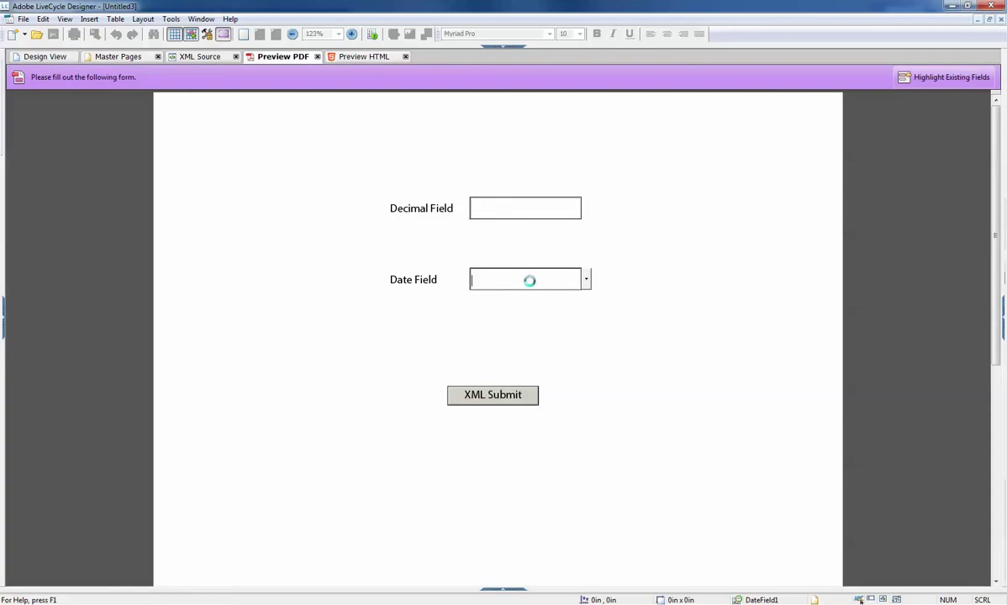
pyautogui.click(589, 286)
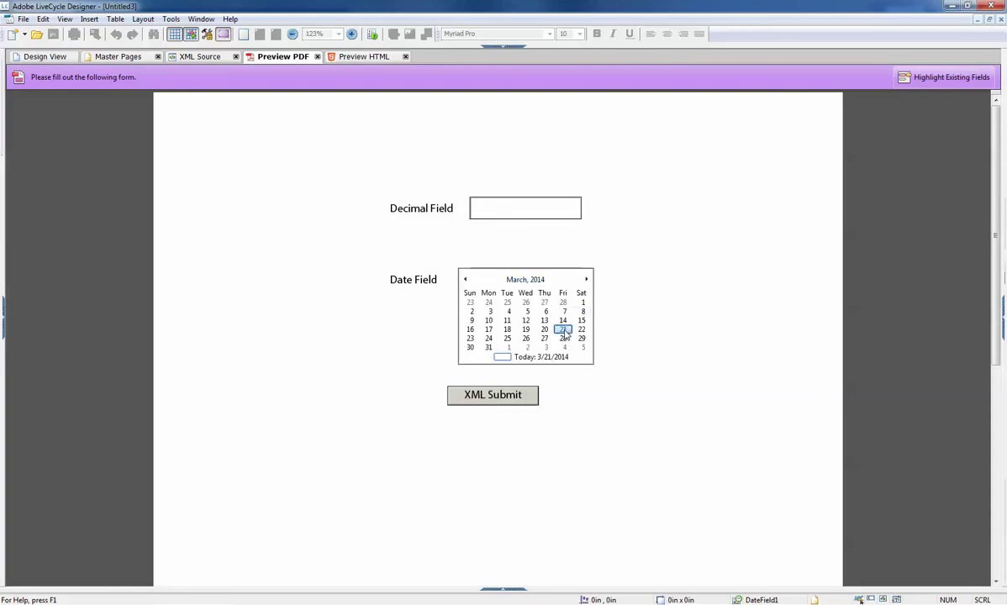
pyautogui.click(564, 328)
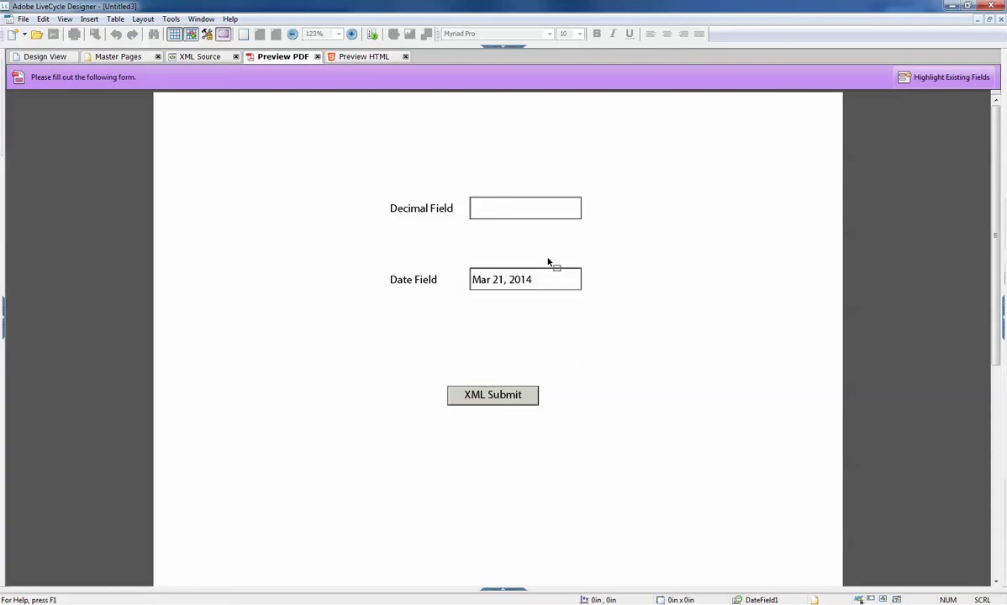
pyautogui.click(533, 211)
pyautogui.press('Delete')
pyautogui.click(534, 212)
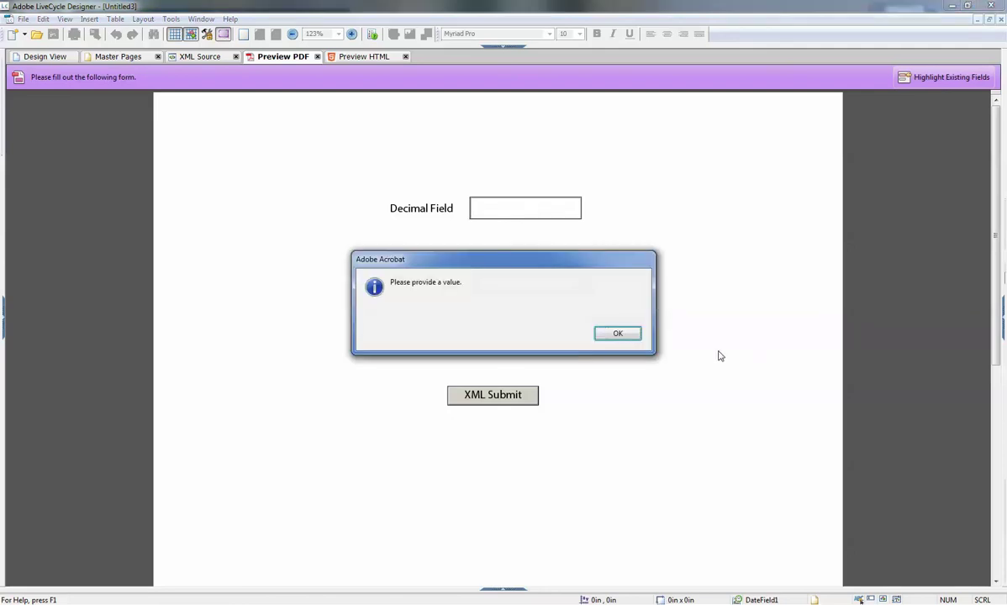
pyautogui.click(618, 334)
pyautogui.click(50, 59)
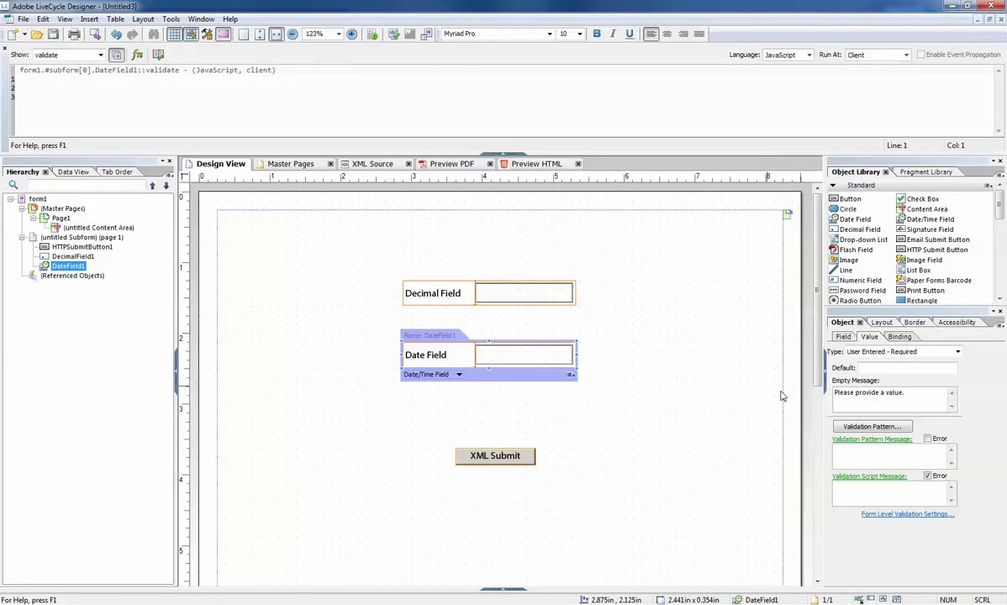
# Step: Give DateField1 the default 12/06/1999, then clear that date in the PDF preview
pyautogui.write('12/0')
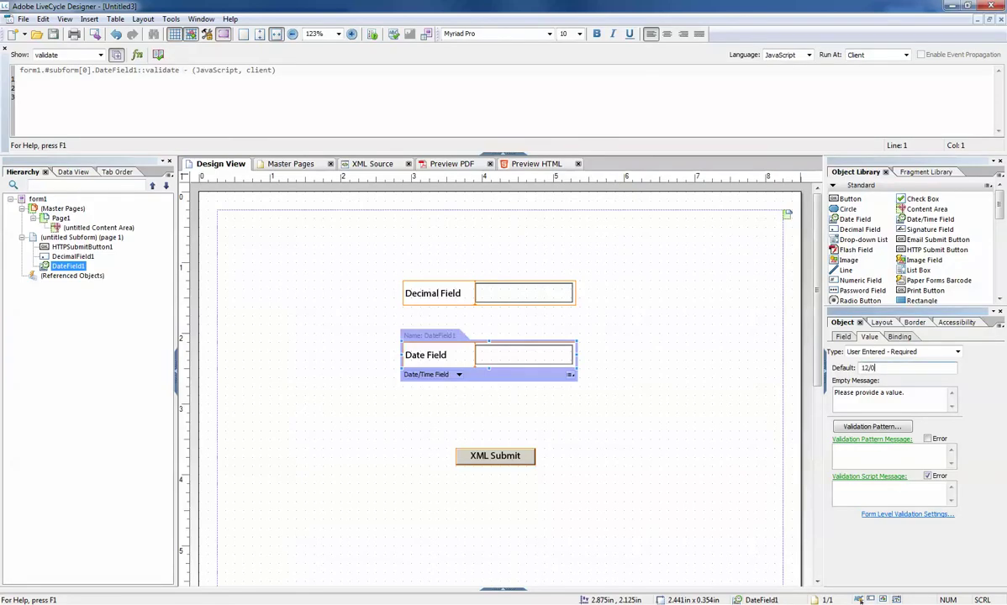
pyautogui.write('6/1999')
pyautogui.click(451, 164)
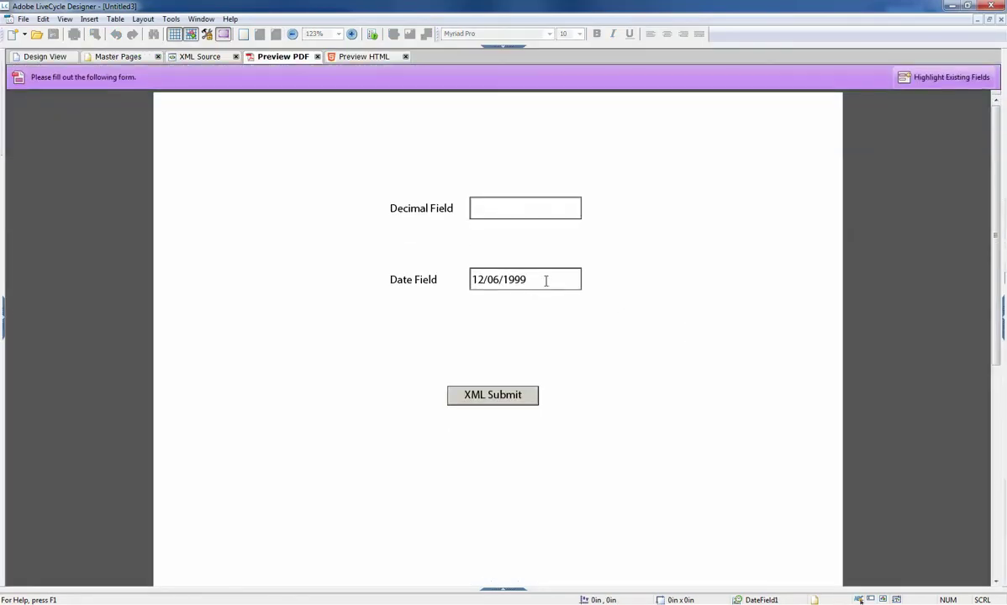
pyautogui.click(546, 281)
pyautogui.hotkey('ctrl', 'a')
pyautogui.press('Delete')
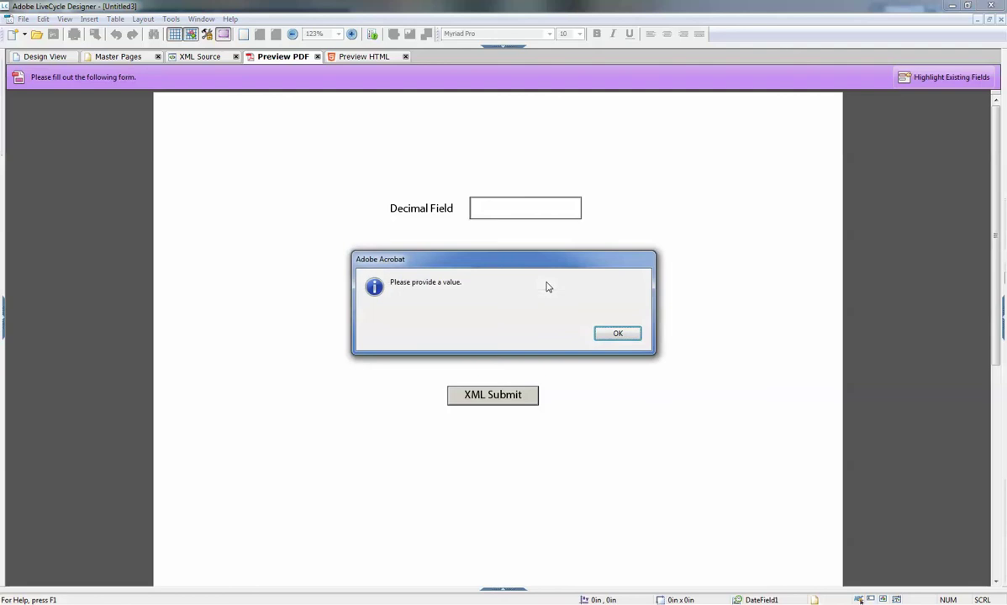
# Step: Dismiss the "Please provide a value." message, go back to Design View and select the default value
pyautogui.click(618, 335)
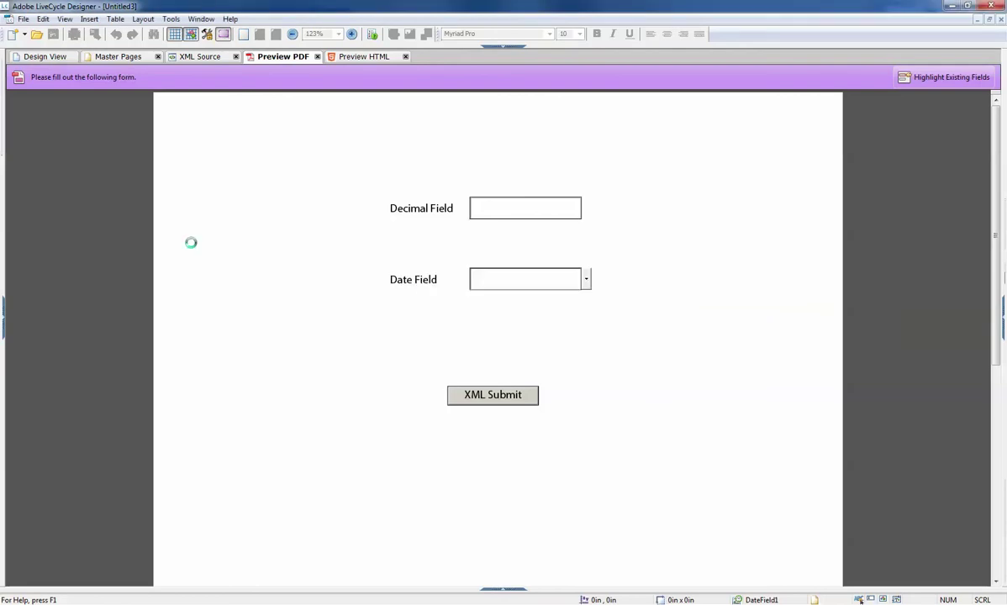
pyautogui.click(49, 62)
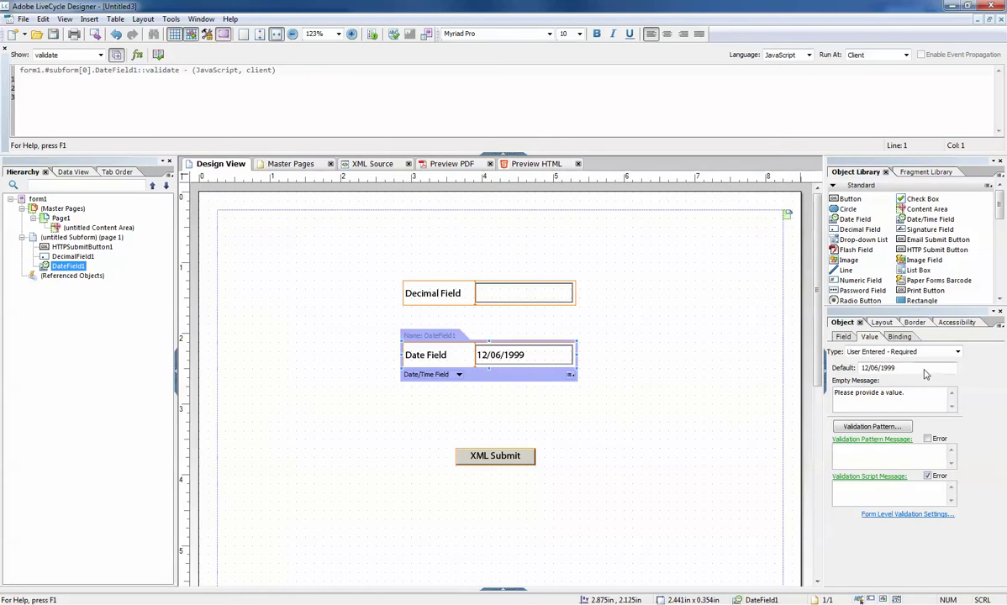
pyautogui.click(878, 367)
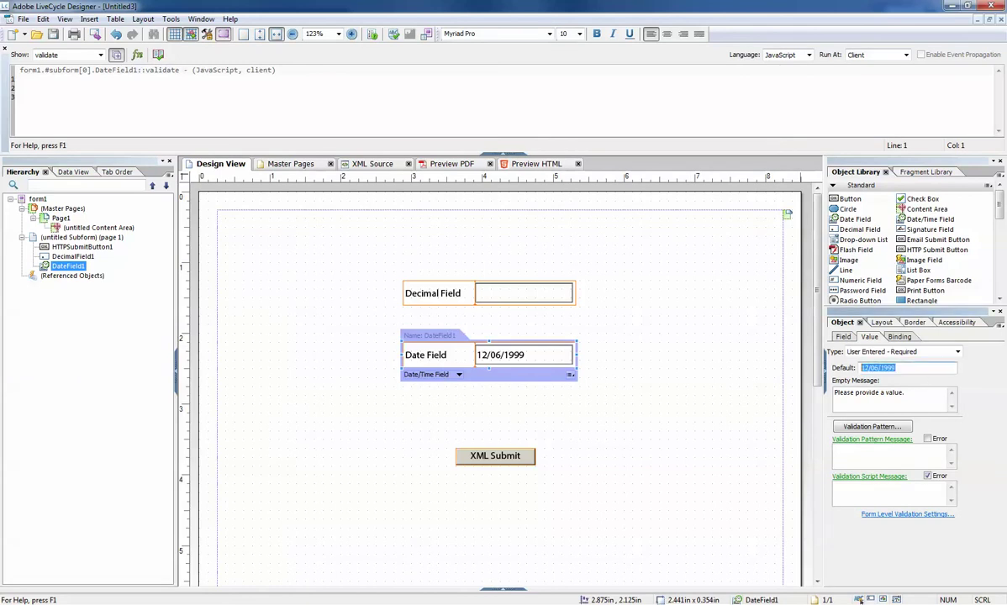
# Step: Delete the default date and confirm the preview blocks an empty submission with a required-field error
pyautogui.press('Delete')
pyautogui.click(452, 165)
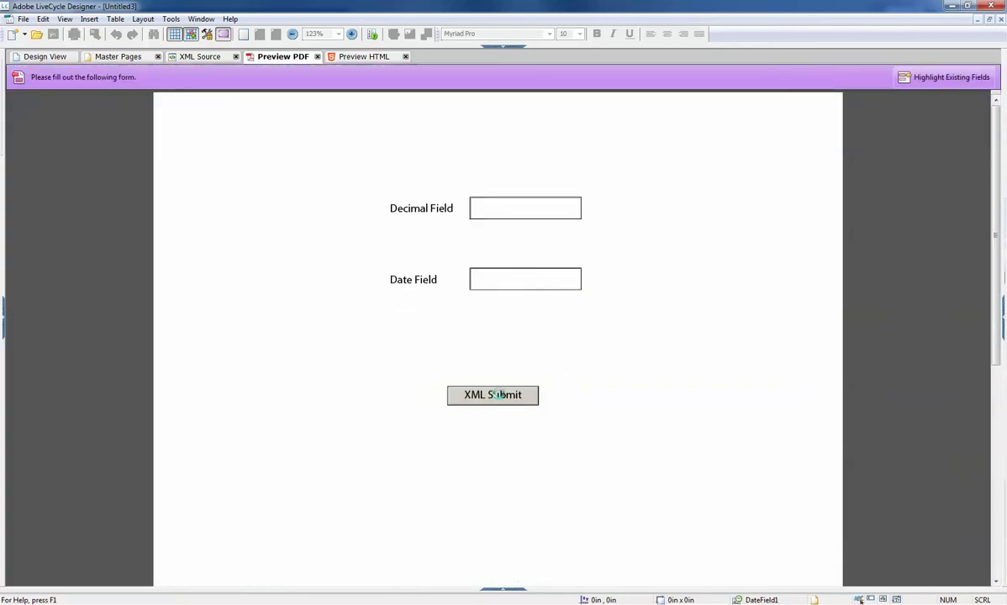
pyautogui.click(526, 397)
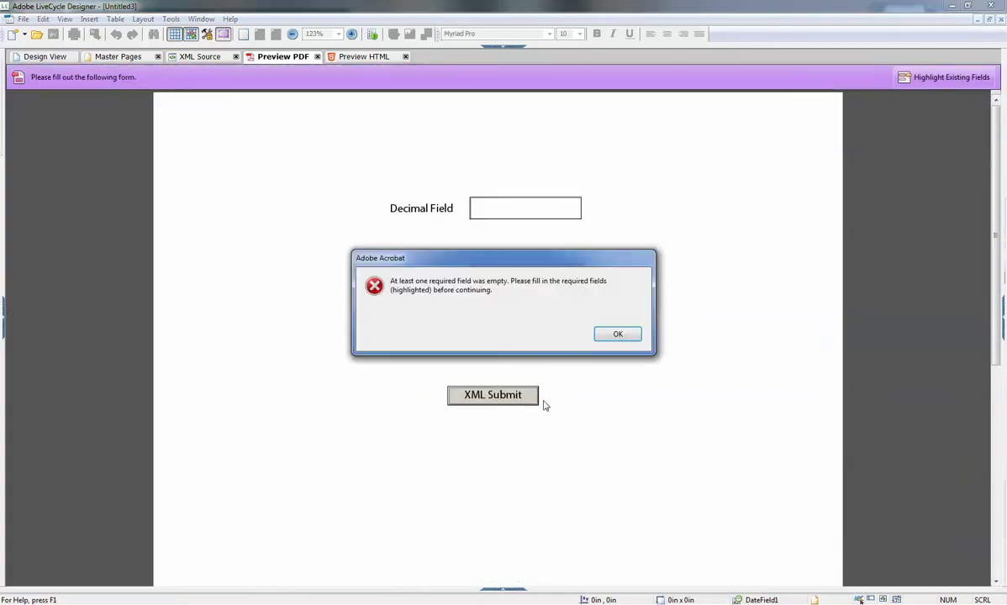
pyautogui.click(618, 337)
pyautogui.click(44, 56)
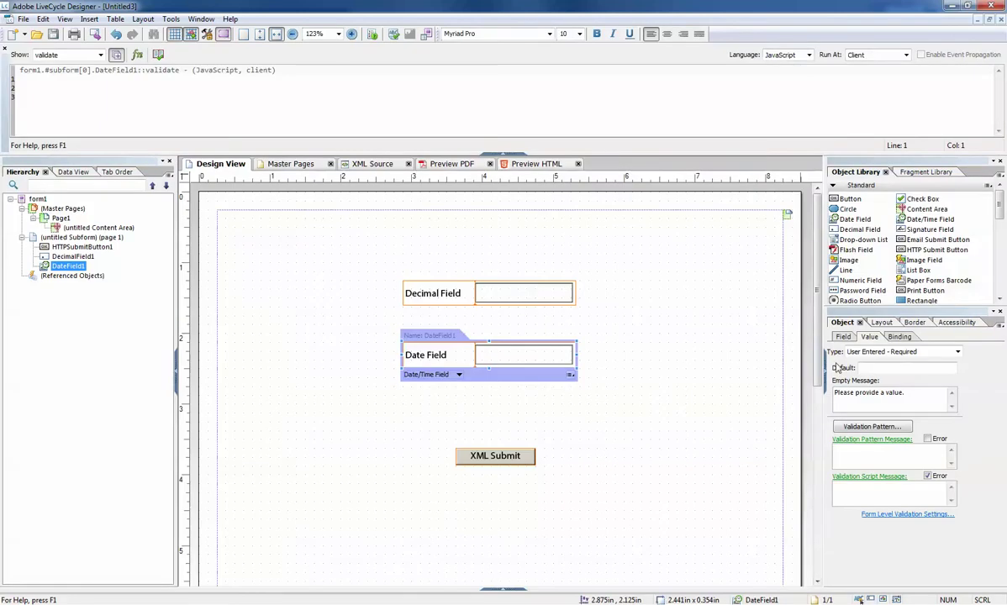
pyautogui.click(873, 353)
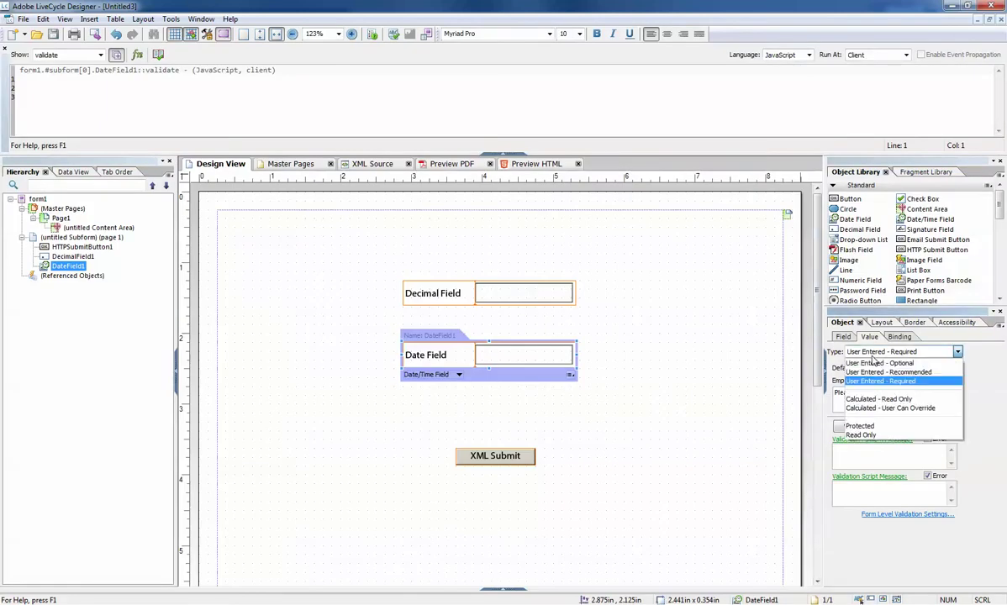
pyautogui.click(880, 381)
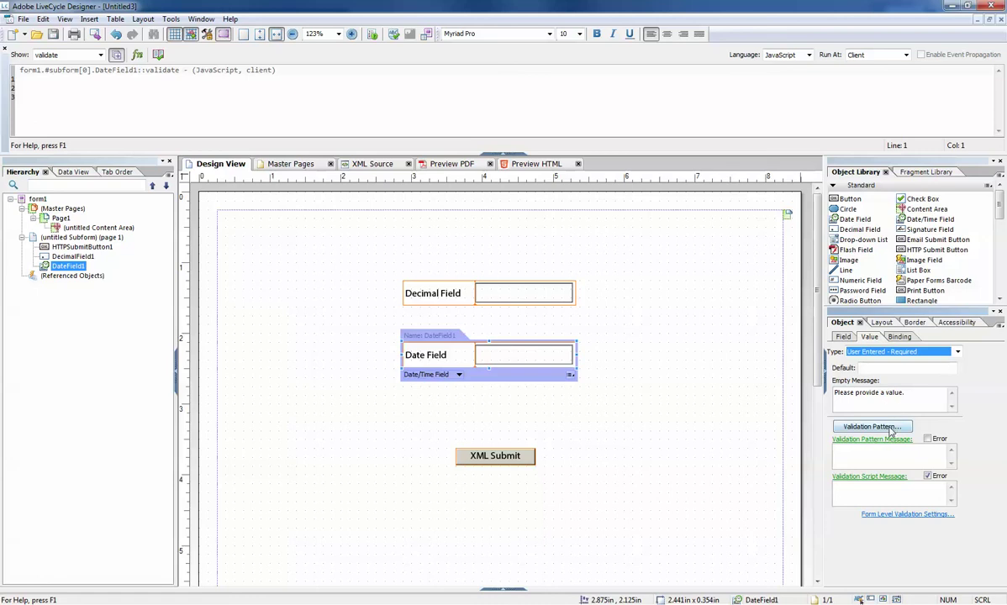
# Step: Set DateField1's edit and validation patterns to the 01-Apr-07 (DD-MMM-YY) style, then preview the PDF
pyautogui.click(871, 427)
pyautogui.click(373, 207)
pyautogui.scroll(-2, 394, 325)
pyautogui.click(392, 320)
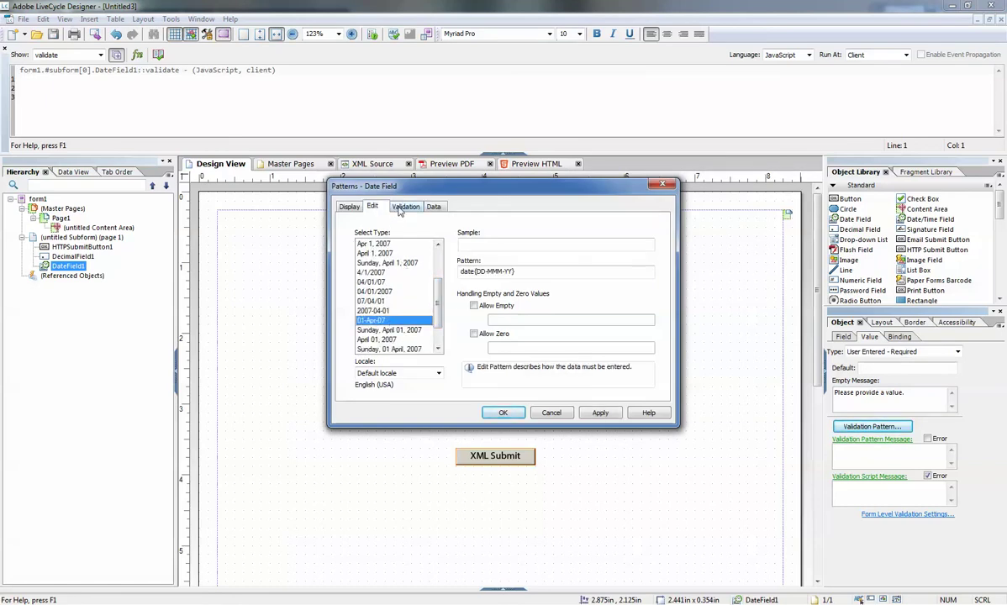
pyautogui.click(405, 206)
pyautogui.scroll(-2, 437, 284)
pyautogui.click(391, 323)
pyautogui.click(503, 412)
pyautogui.click(450, 164)
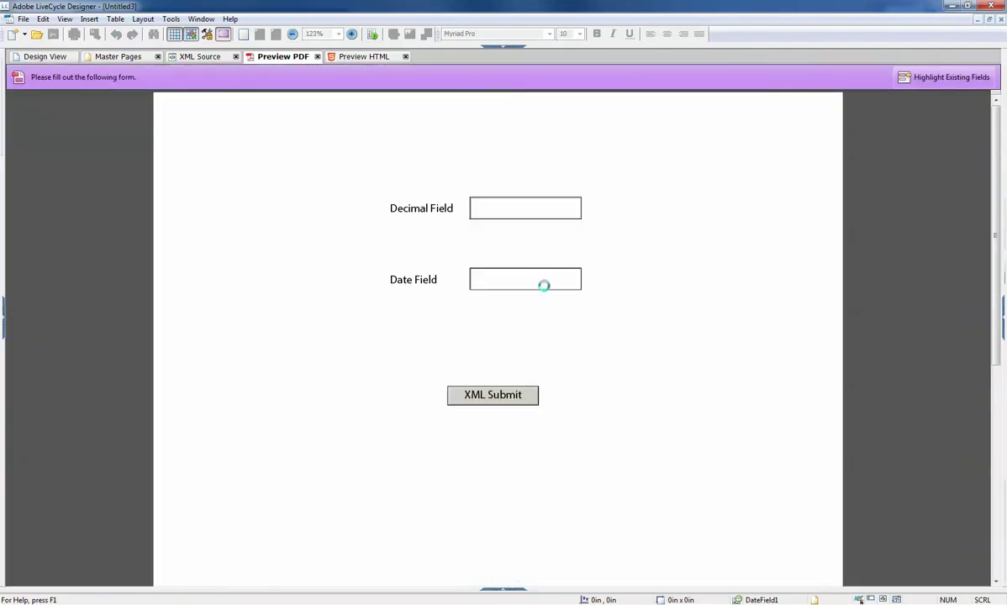
# Step: Enter 12/06/1999 in the preview, ignore the invalid-date warning, submit, and return to Design View
pyautogui.click(544, 285)
pyautogui.write('12/06/1999')
pyautogui.press('Tab')
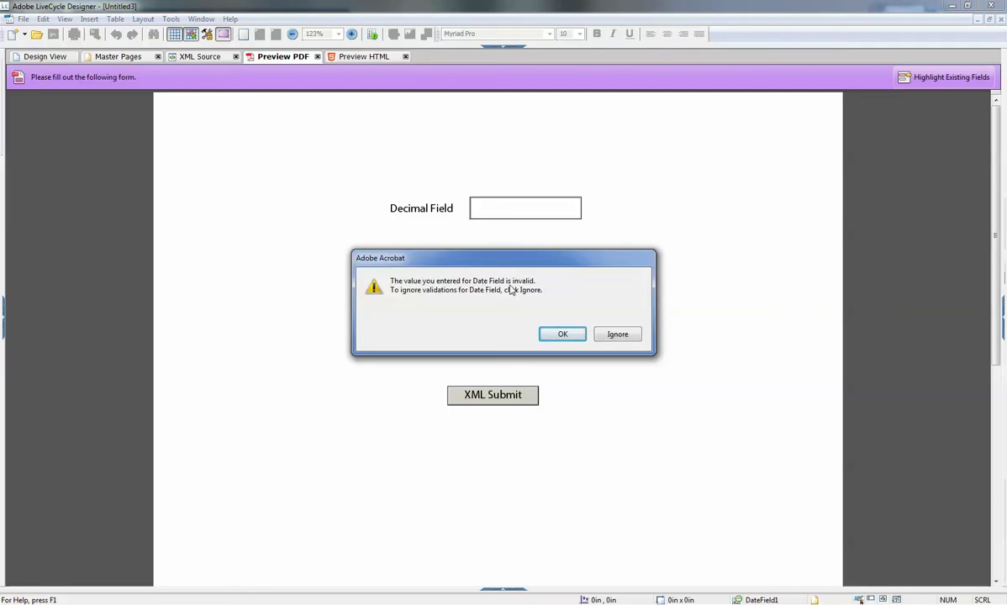
pyautogui.click(621, 335)
pyautogui.click(513, 395)
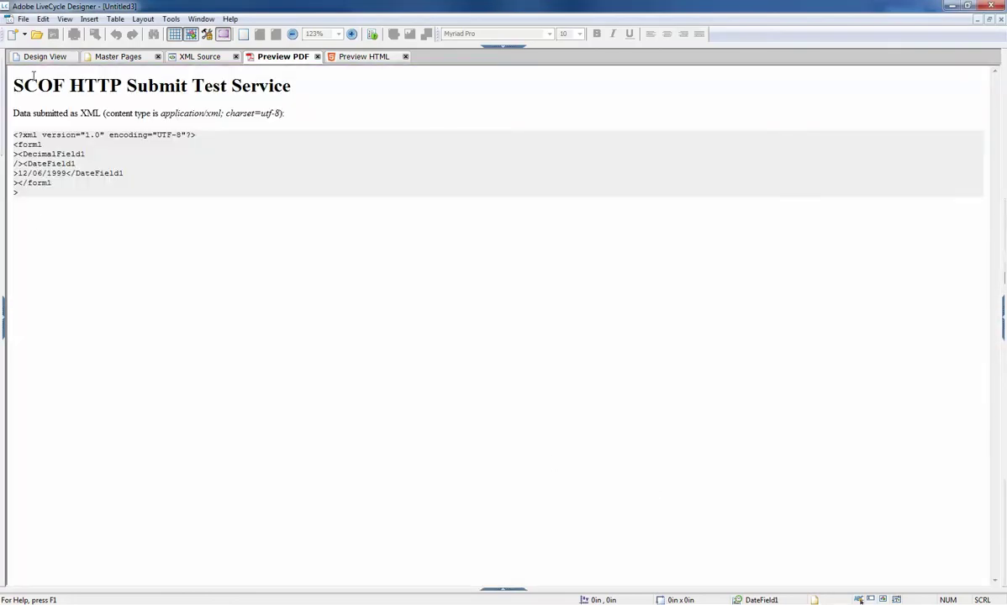
pyautogui.click(44, 56)
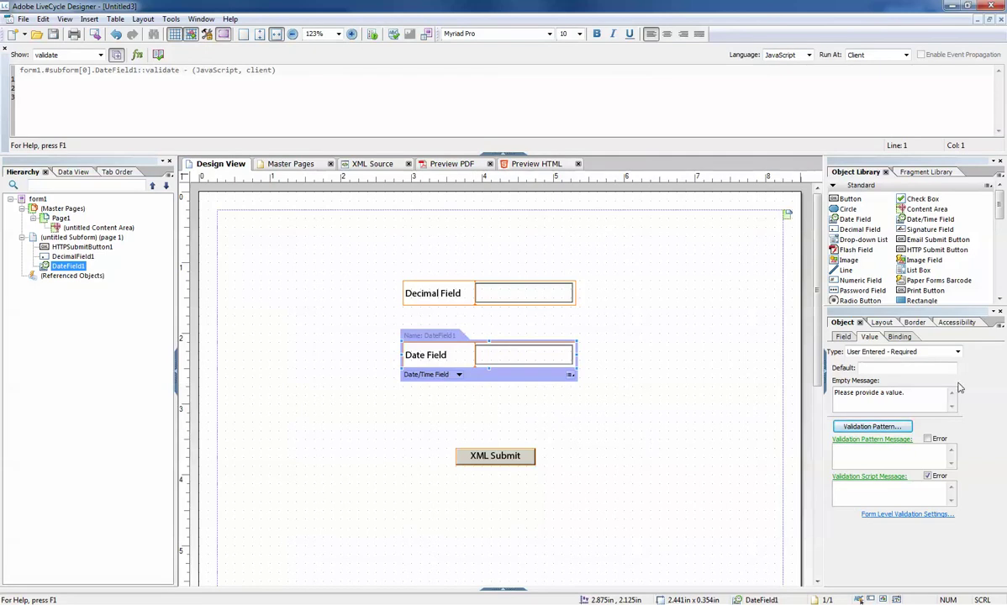
# Step: Tick Error for the Validation Pattern Message and preview the form again
pyautogui.click(929, 440)
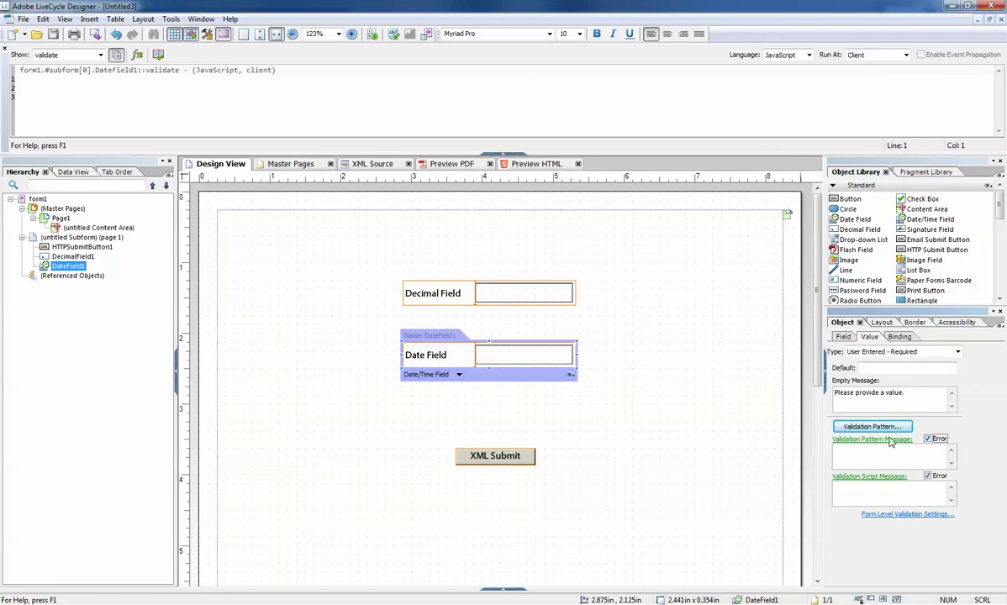
pyautogui.click(439, 164)
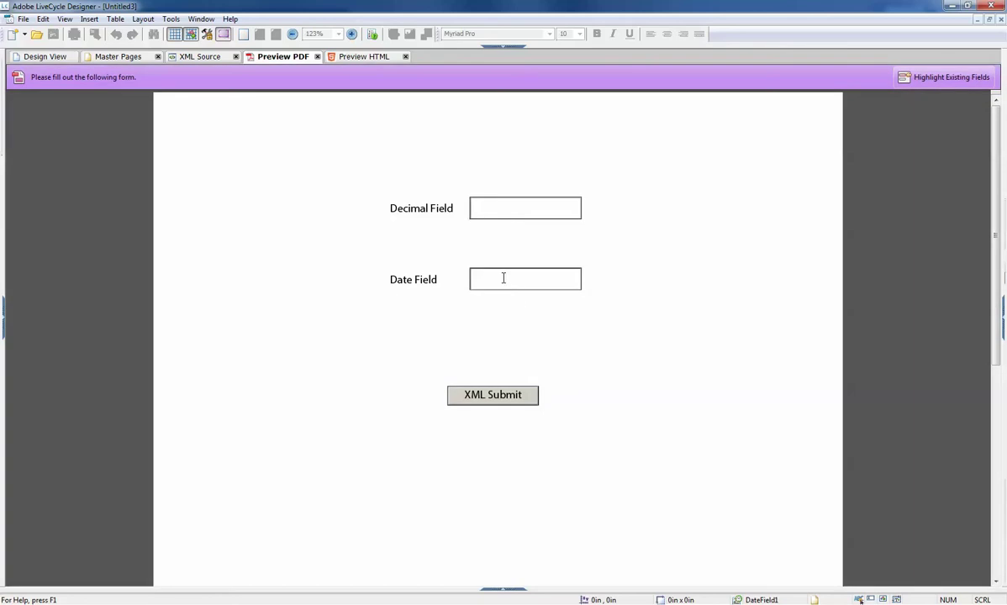
# Step: Submit the date 12/06/1999 and dismiss the invalid-date errors and submit-cancelled notice
pyautogui.click(504, 278)
pyautogui.write('12/06/1999')
pyautogui.click(514, 397)
pyautogui.click(620, 334)
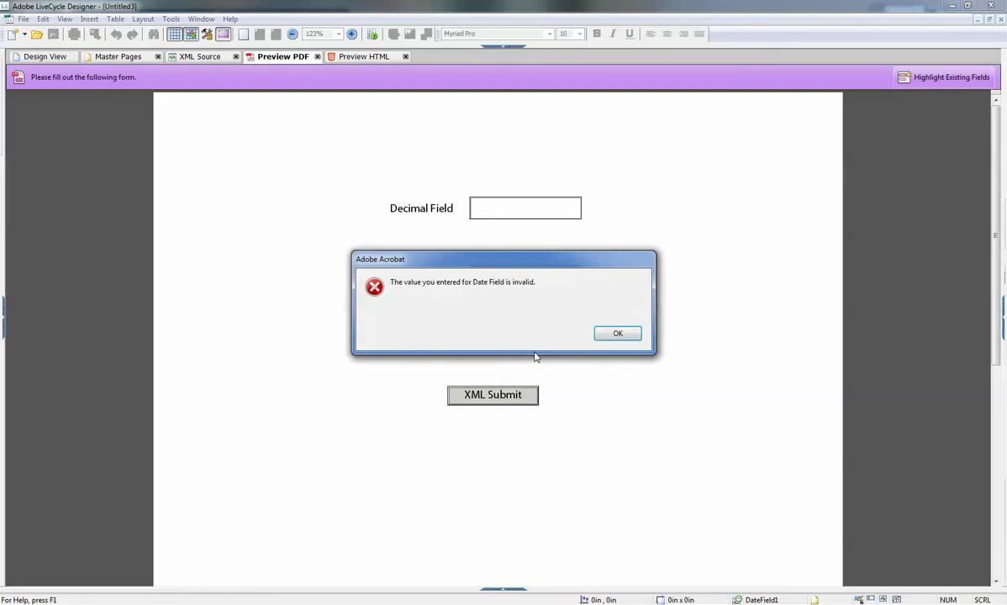
pyautogui.click(619, 338)
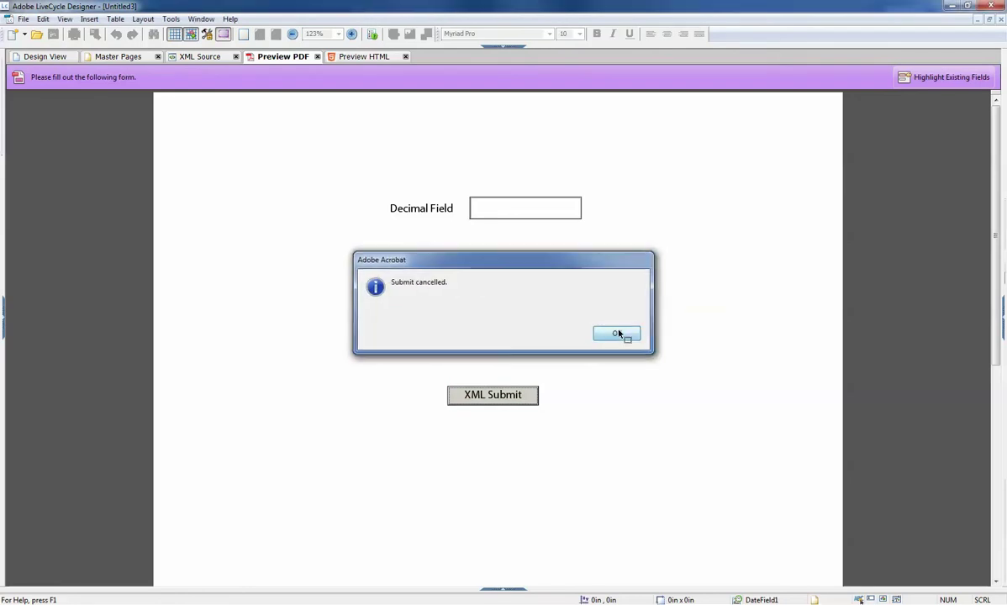
pyautogui.click(621, 334)
# Step: Replace the date with 06-DEC-99, submit it successfully, and return to Design View
pyautogui.doubleClick(545, 279)
pyautogui.press('BackSpace')
pyautogui.write('06-DEC-99')
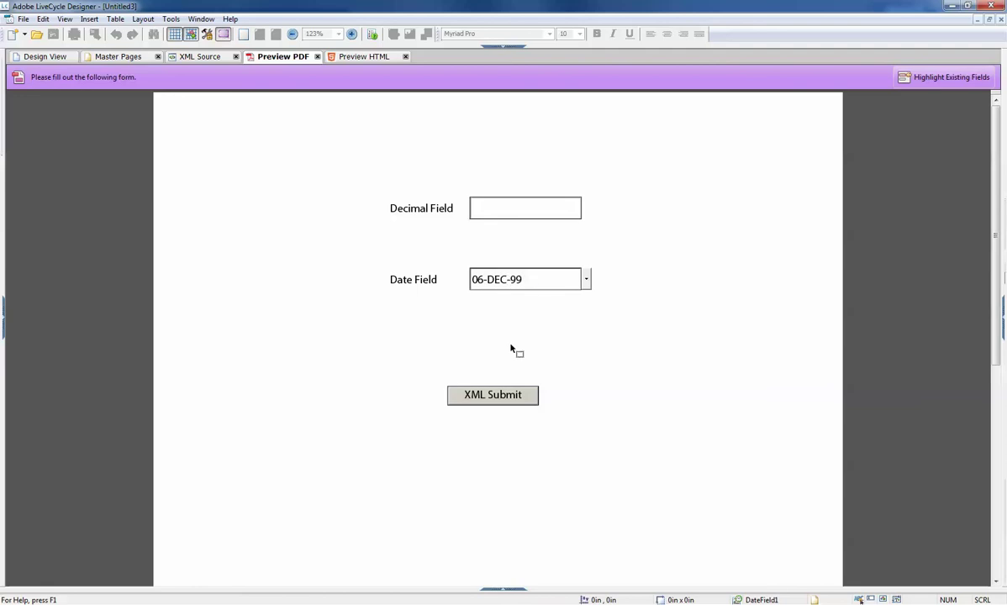
pyautogui.click(513, 395)
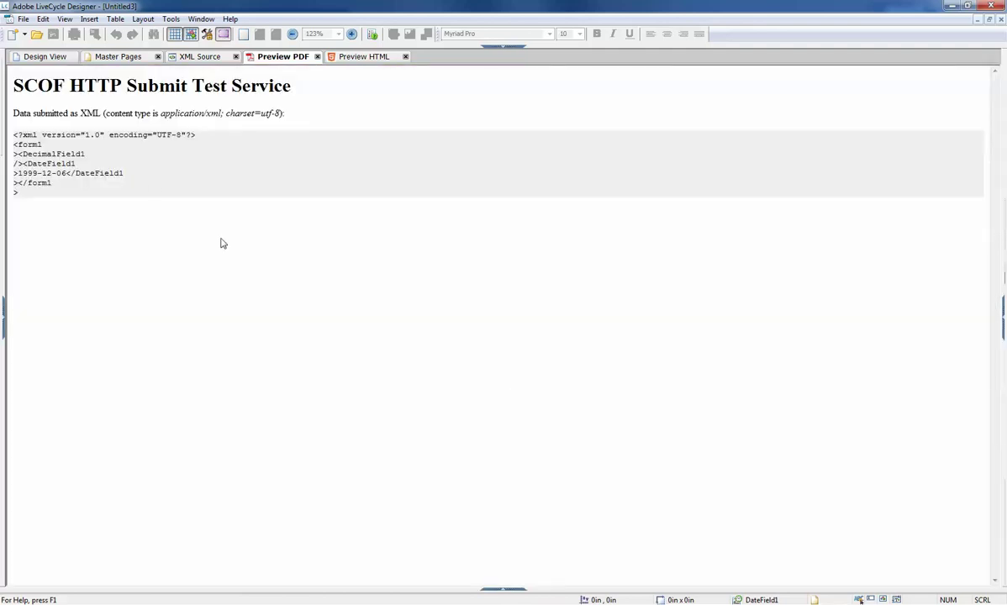
pyautogui.click(50, 59)
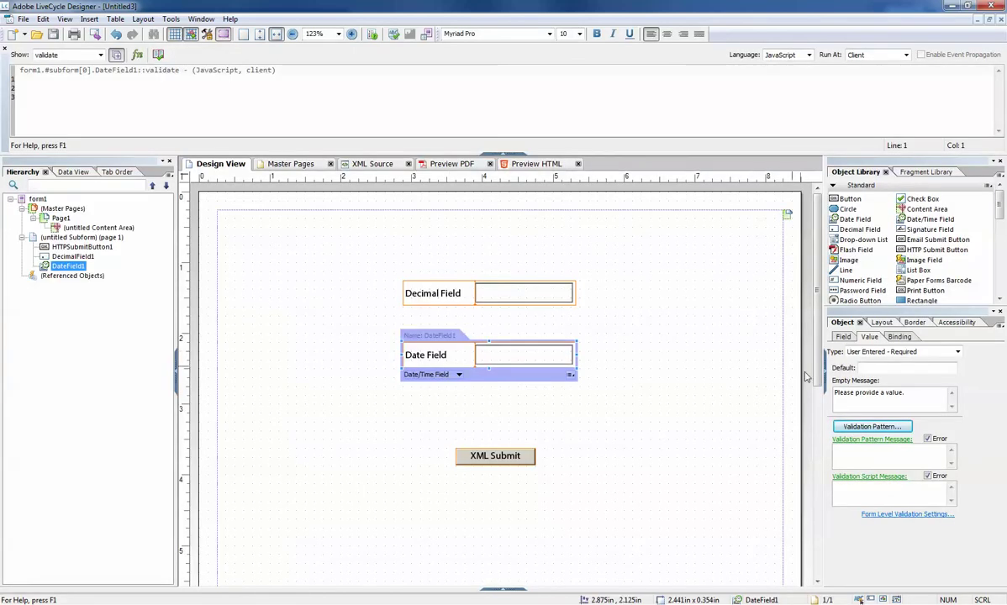
# Step: Set the pattern message to 'Please provide a date in the format of DD-MON-RR' and preview as PDF
pyautogui.click(929, 461)
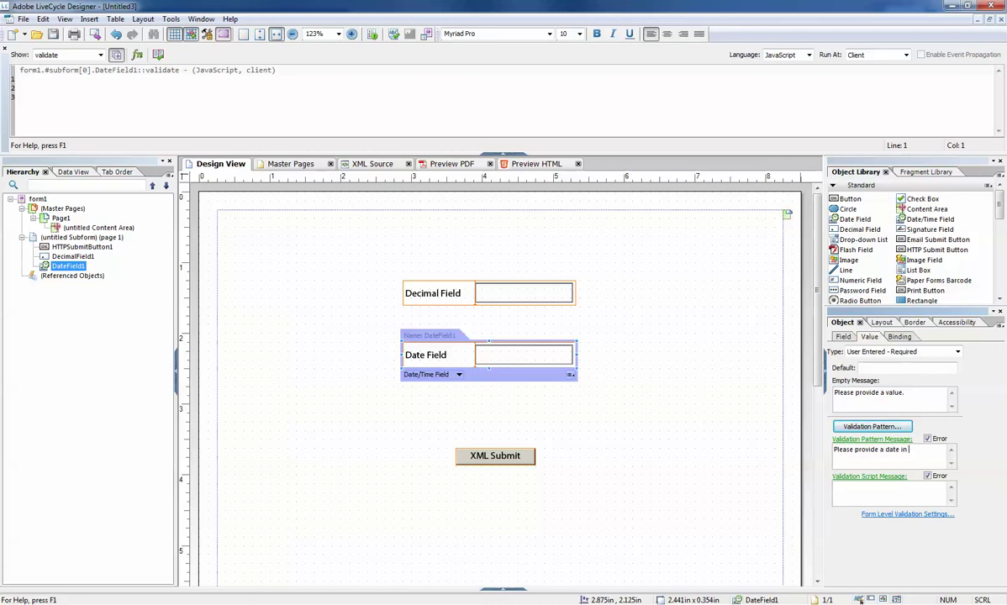
pyautogui.write('ormat of DD-MON-RR')
pyautogui.click(445, 163)
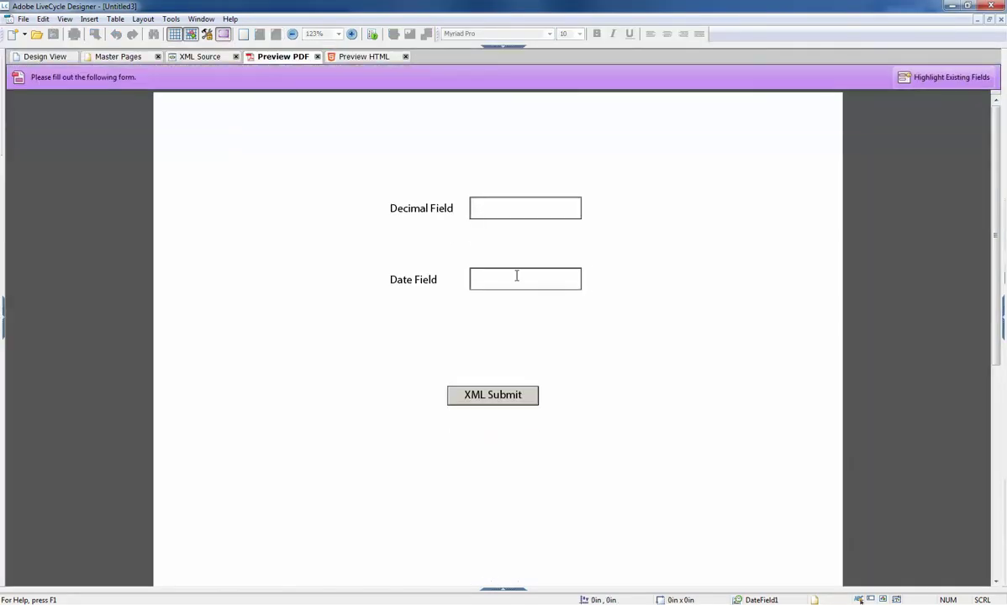
# Step: Enter 12/06/1990 and dismiss the custom DD-MON-RR format error
pyautogui.click(517, 276)
pyautogui.write('12/06/1990')
pyautogui.press('Tab')
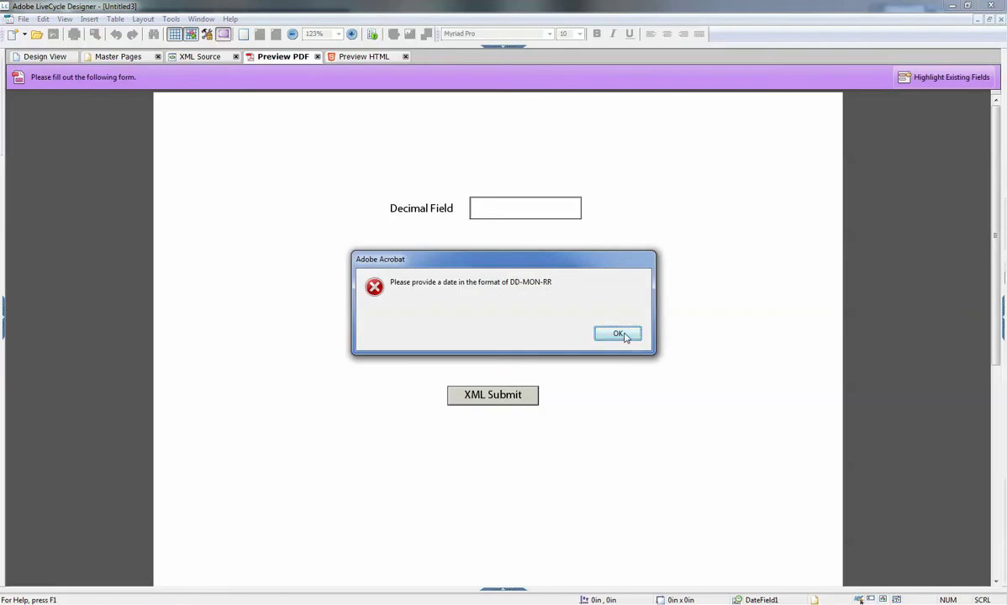
pyautogui.click(619, 335)
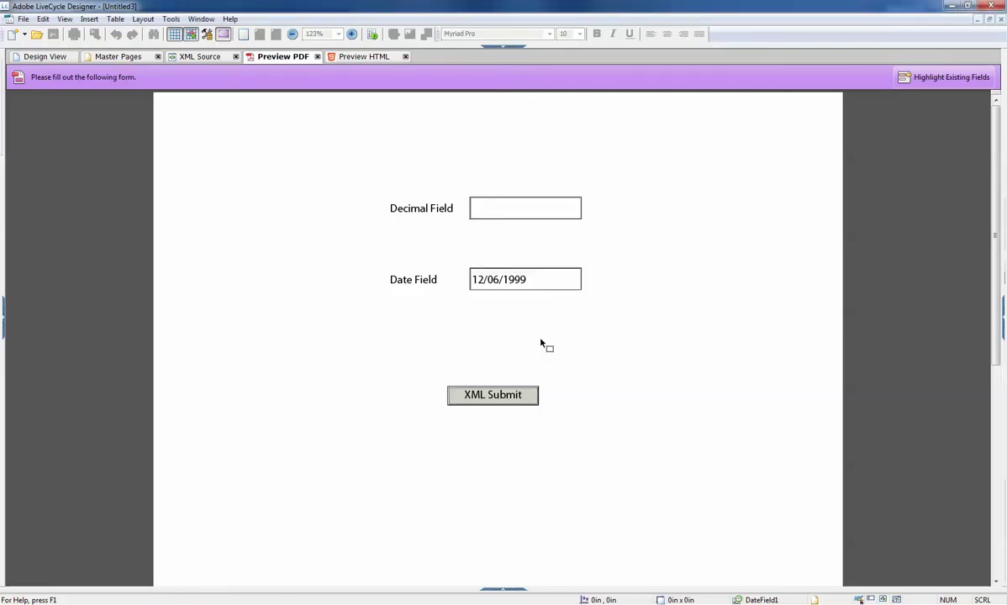
# Step: Replace the date with 06-DEC-99, submit it as 1999-12-06, and return to Design View
pyautogui.click(538, 279)
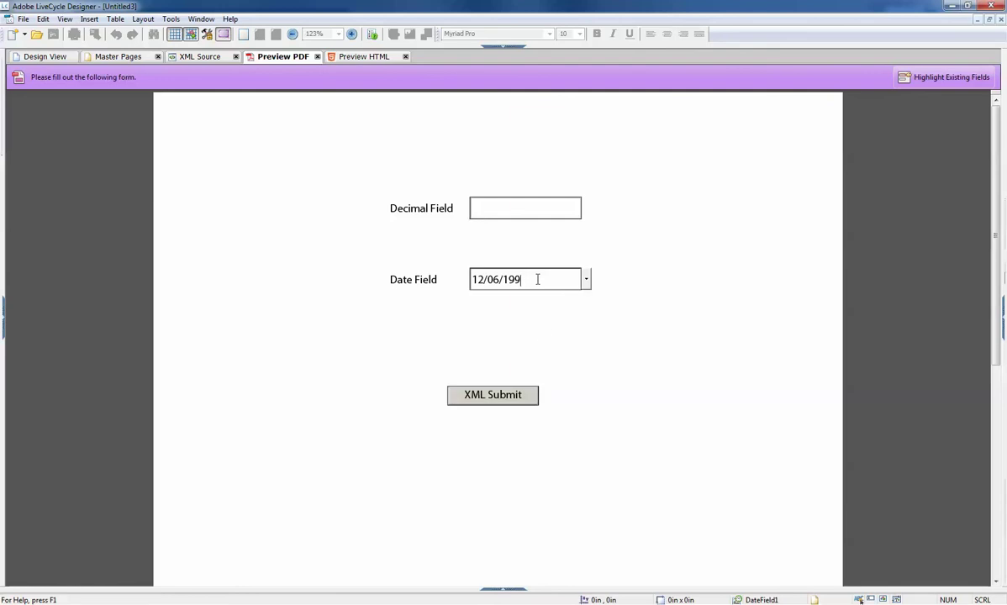
pyautogui.press('BackSpace')
pyautogui.press('BackSpace')
pyautogui.press('BackSpace')
pyautogui.press('BackSpace')
pyautogui.press('BackSpace')
pyautogui.press('BackSpace')
pyautogui.press('BackSpace')
pyautogui.press('BackSpace')
pyautogui.press('BackSpace')
pyautogui.write('06-DEC-99')
pyautogui.click(520, 390)
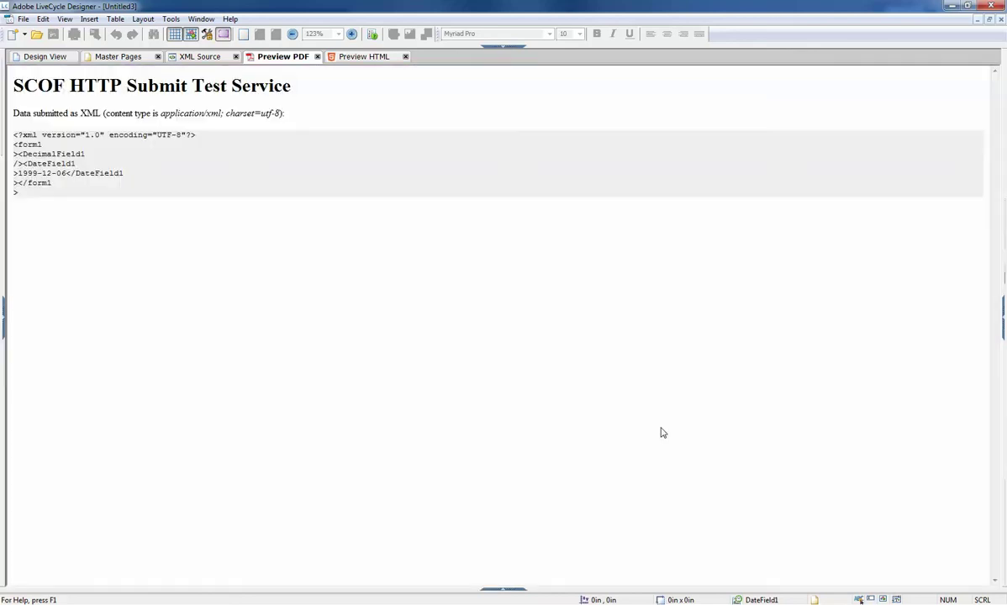
pyautogui.click(48, 57)
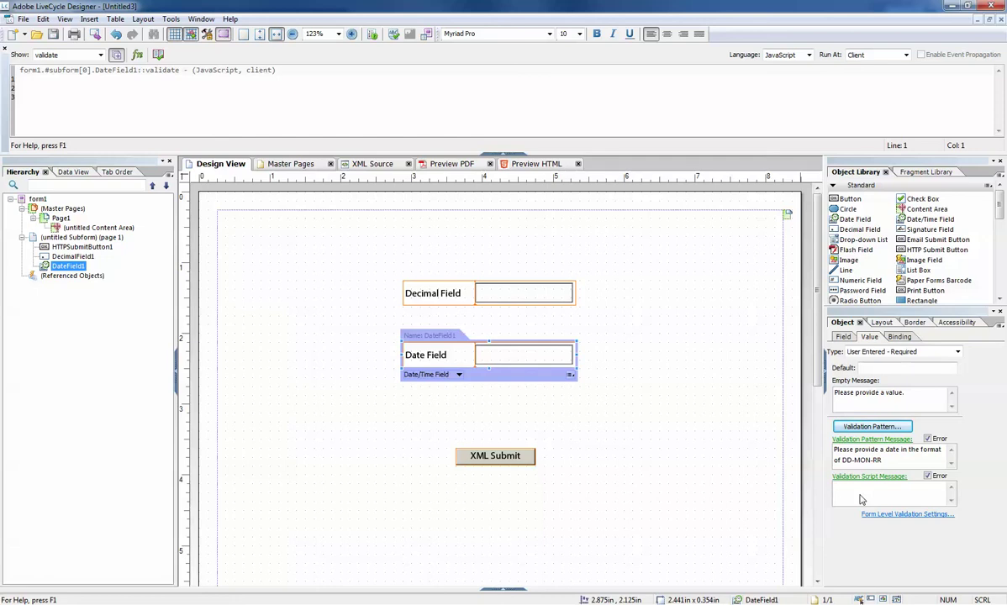
# Step: Show the hidden notification icons in the taskbar
pyautogui.click(860, 599)
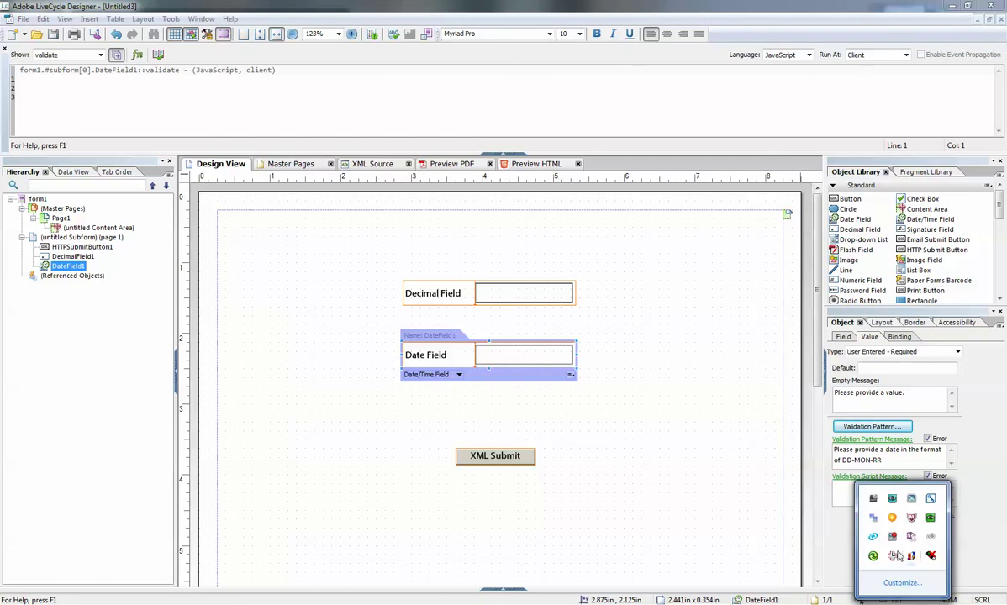